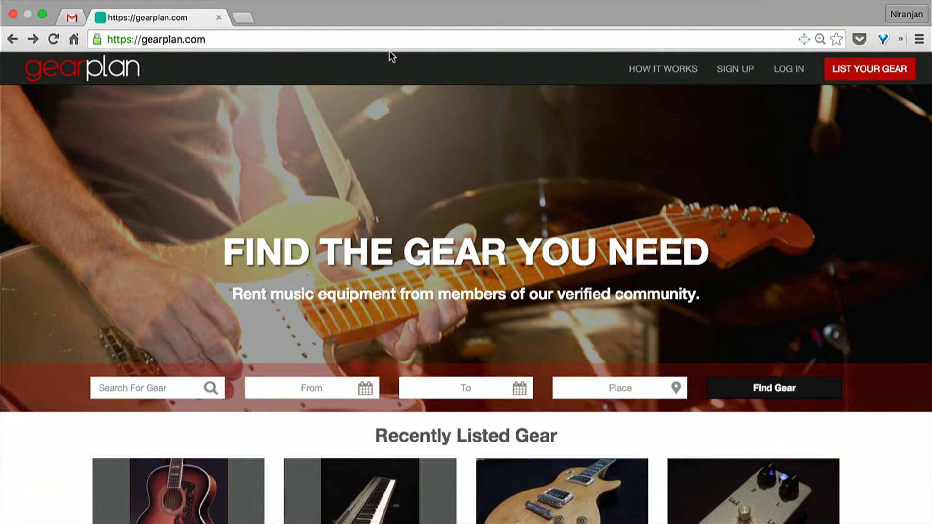
# - Scroll through the GearPlan homepage before signing in
pyautogui.scroll(-3, 391, 256)
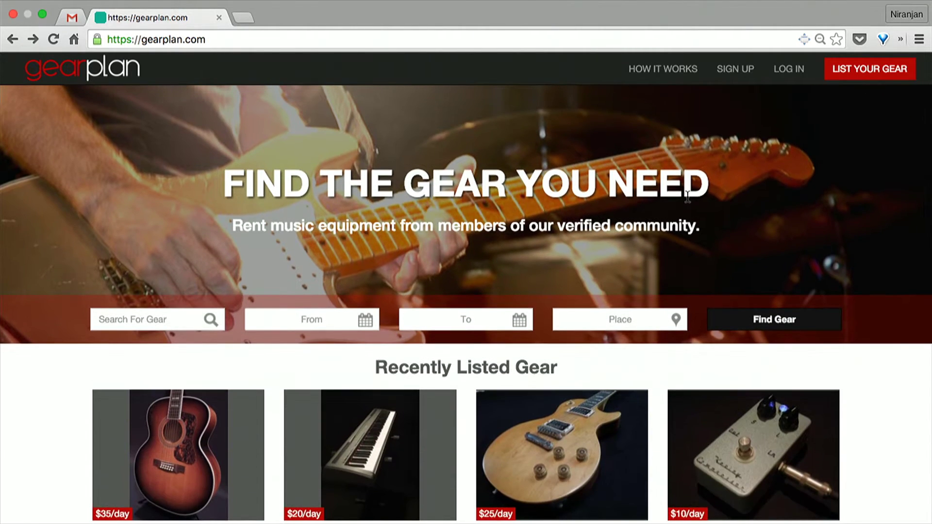
pyautogui.scroll(3, 687, 196)
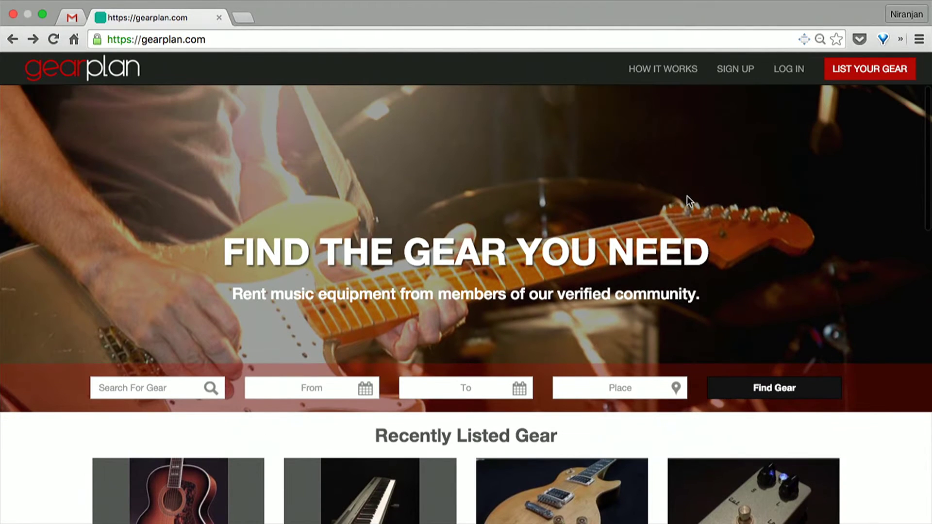
pyautogui.scroll(2, 686, 196)
pyautogui.scroll(-3, 742, 207)
pyautogui.scroll(3, 738, 194)
# - Sign in to GearPlan with Facebook and scroll the homepage back to the top
pyautogui.click(792, 78)
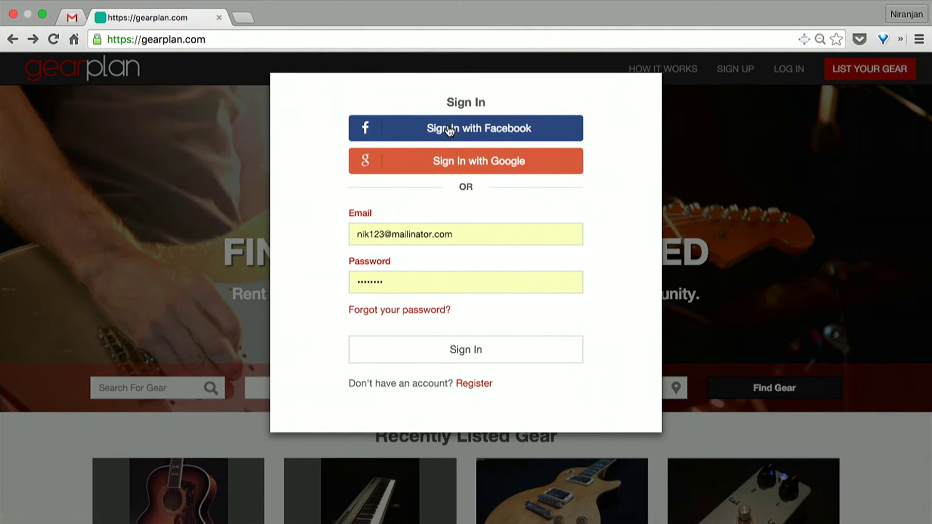
pyautogui.click(449, 129)
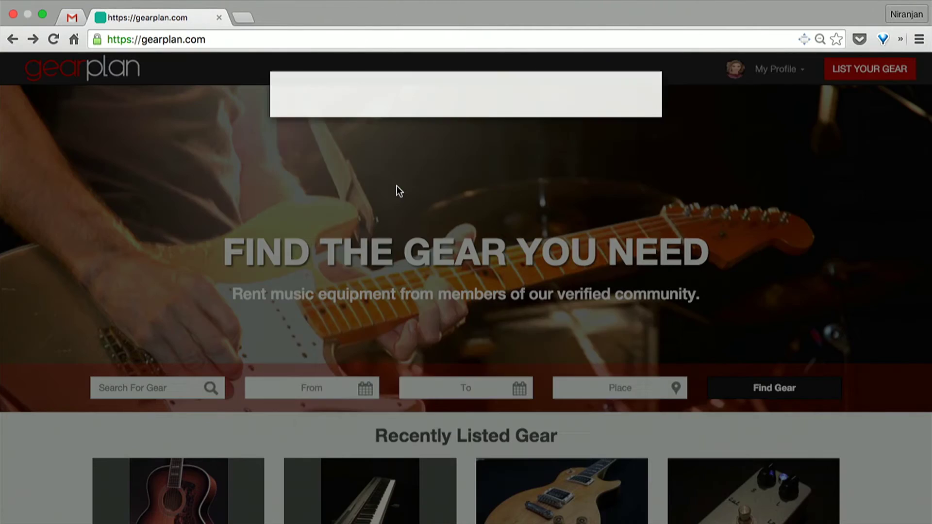
pyautogui.scroll(-7, 795, 200)
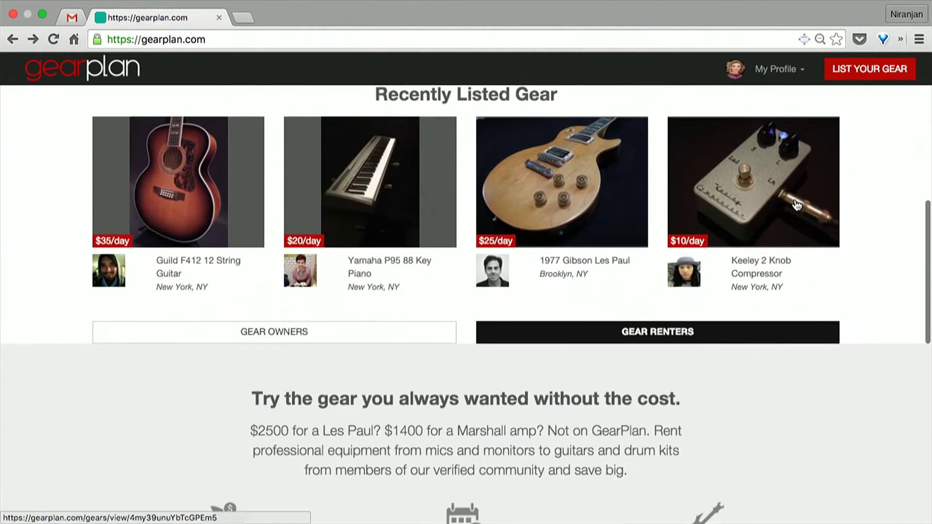
pyautogui.scroll(-12, 794, 199)
pyautogui.scroll(5, 795, 199)
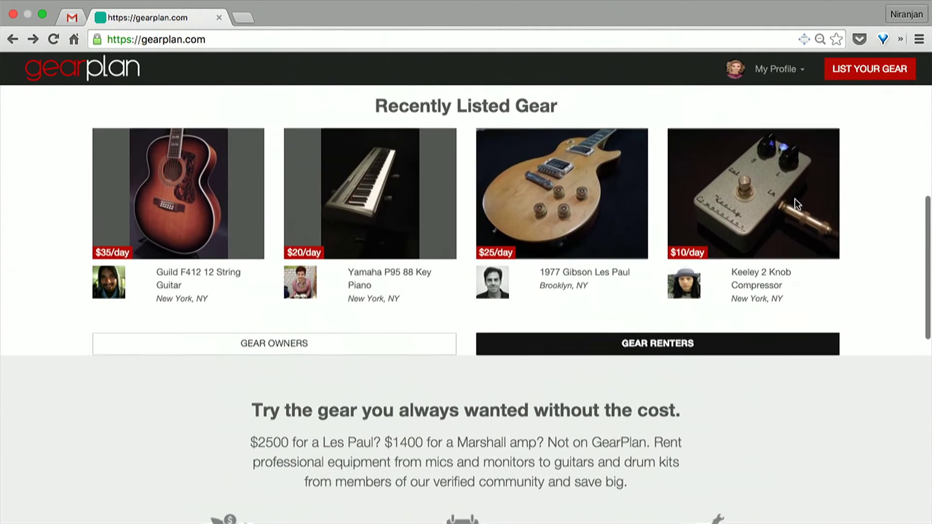
pyautogui.scroll(4, 794, 199)
pyautogui.scroll(3, 794, 199)
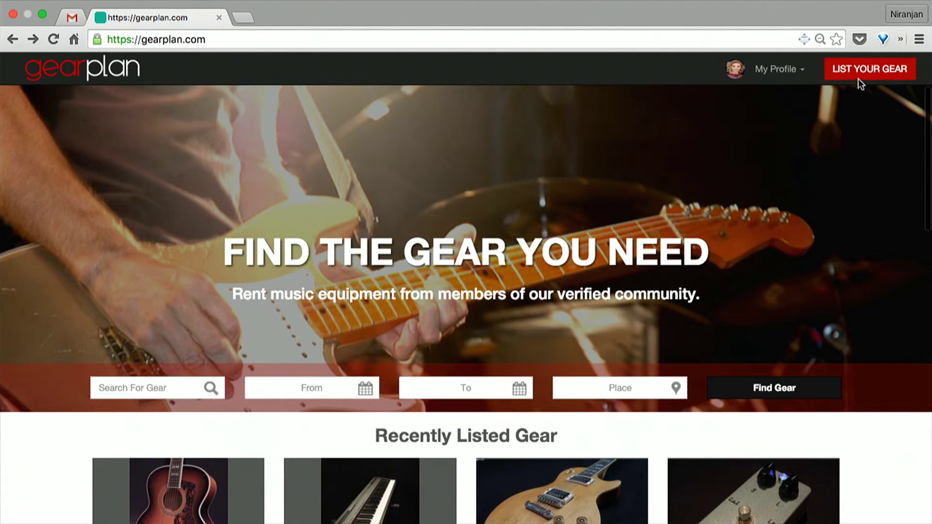
# - Start a gear listing, then check the Inbox messages from the account menu
pyautogui.click(858, 78)
pyautogui.click(769, 82)
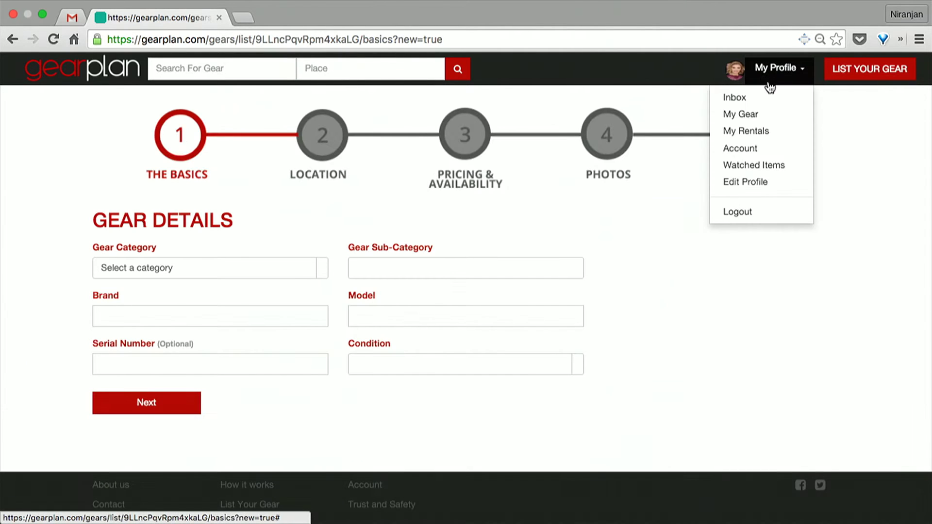
pyautogui.click(736, 97)
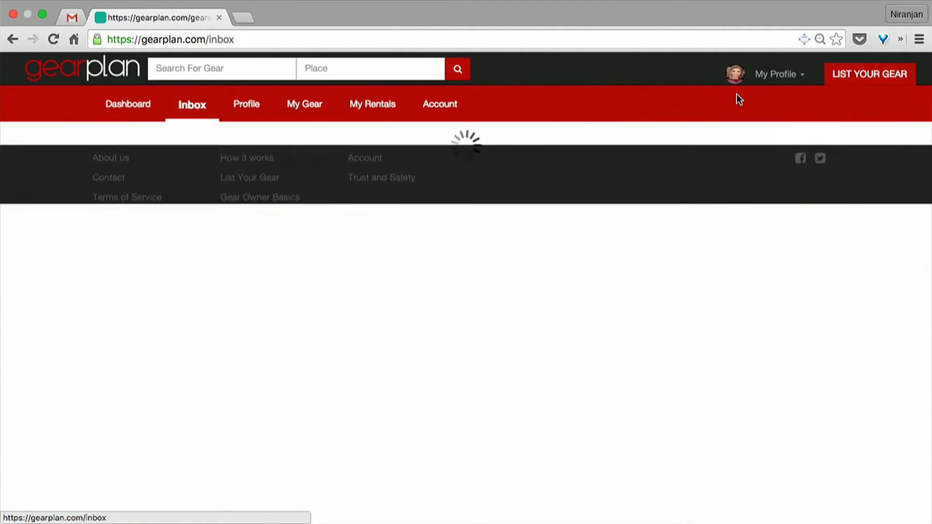
# - Open Edit Profile from My Profile and scroll through the form
pyautogui.click(766, 80)
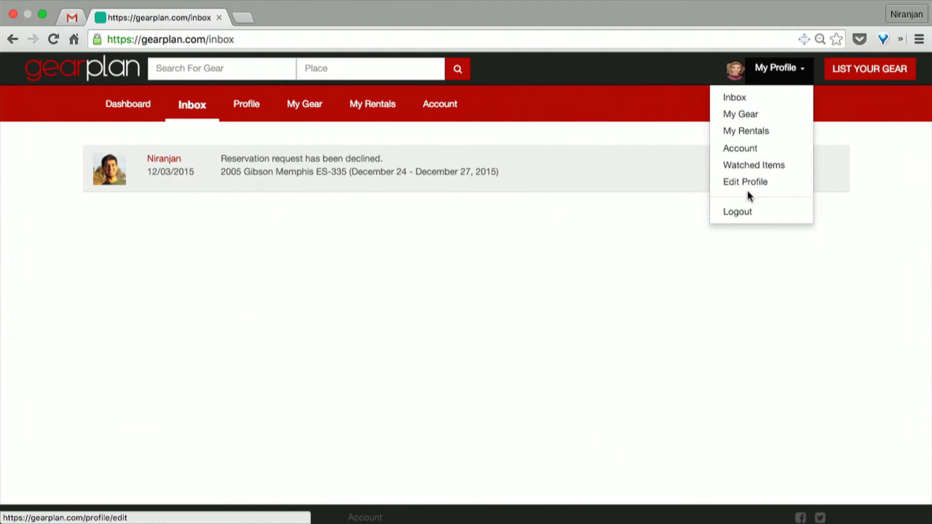
pyautogui.click(748, 192)
pyautogui.scroll(-2, 295, 243)
pyautogui.scroll(-10, 296, 243)
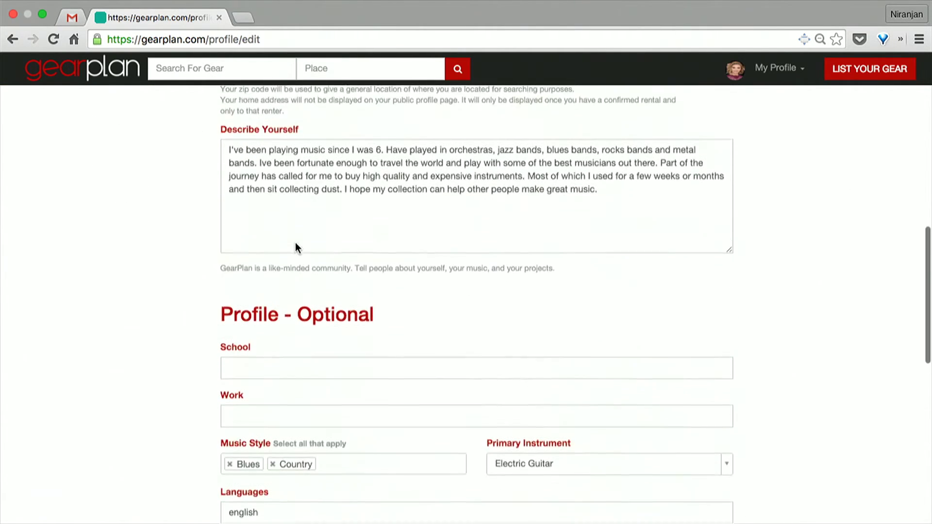
pyautogui.scroll(-8, 296, 245)
pyautogui.scroll(20, 295, 243)
# - View the profile Photos page, then return to LIST YOUR GEAR
pyautogui.click(128, 212)
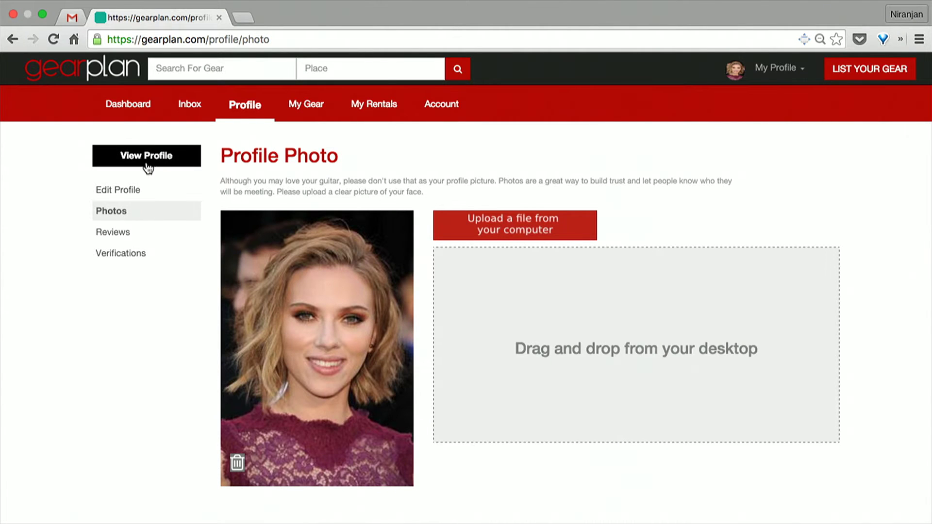
pyautogui.click(150, 196)
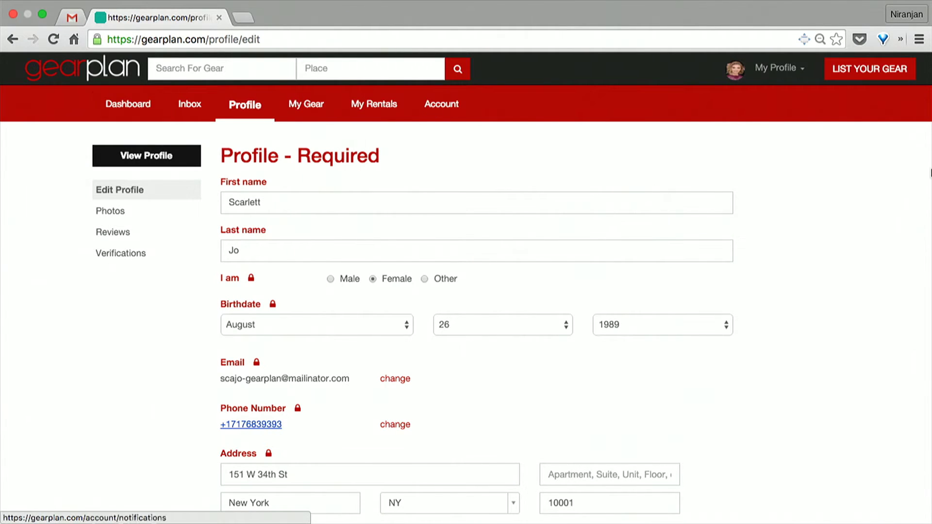
pyautogui.click(868, 66)
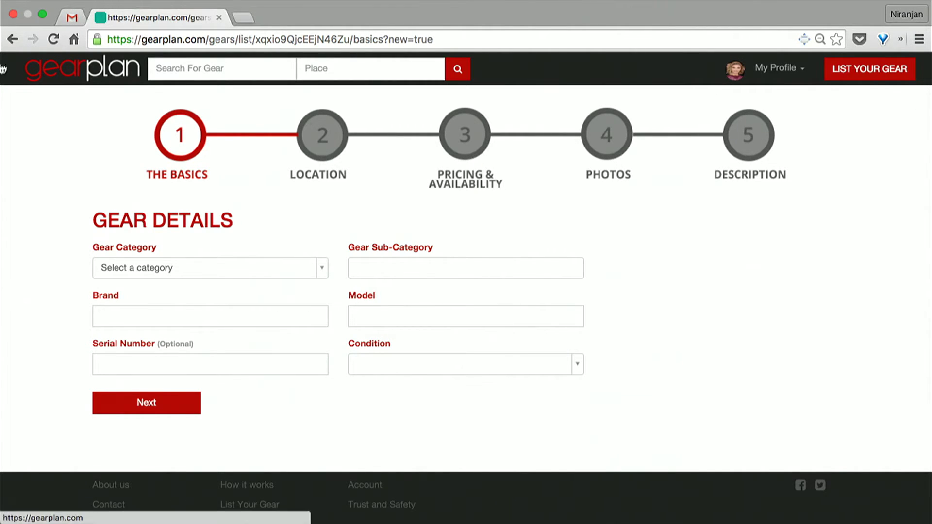
# - Return to the GearPlan homepage via the gearplan logo
pyautogui.click(73, 77)
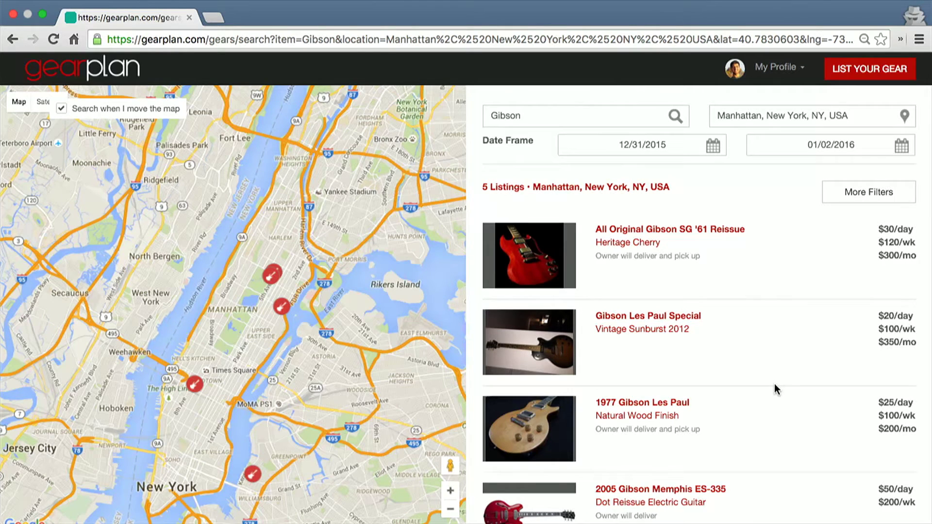
# - Pan the Manhattan map and open the 2005 Gibson Memphis ES-335 from its marker
pyautogui.moveTo(325, 278); pyautogui.dragTo(415, 228)
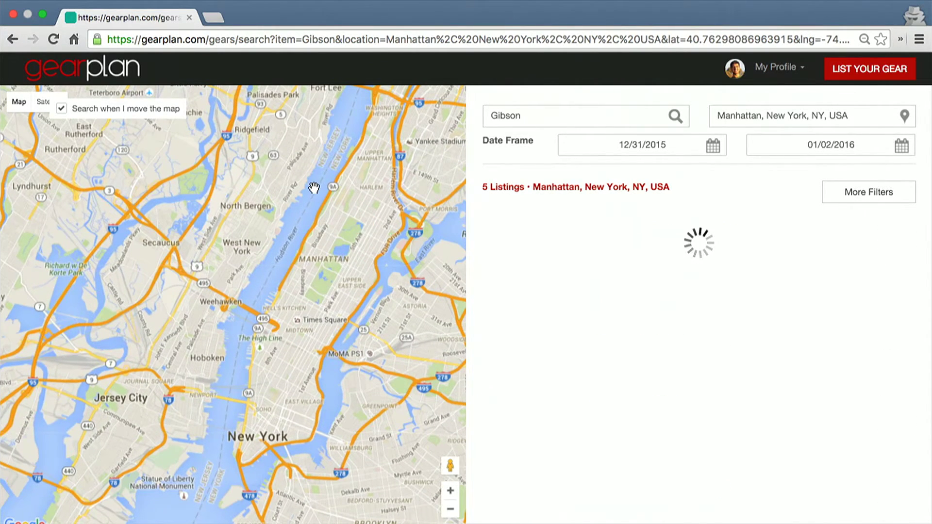
pyautogui.scroll(-5, 755, 403)
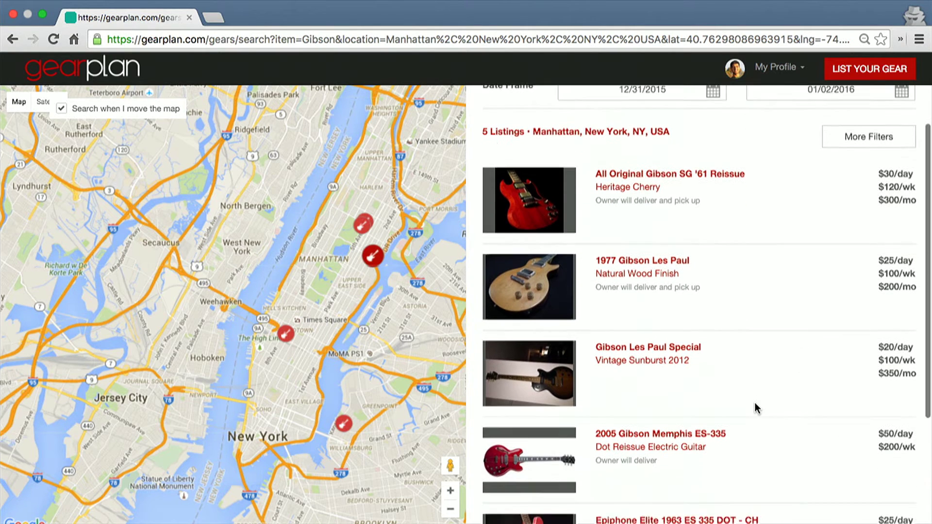
pyautogui.scroll(-3, 634, 275)
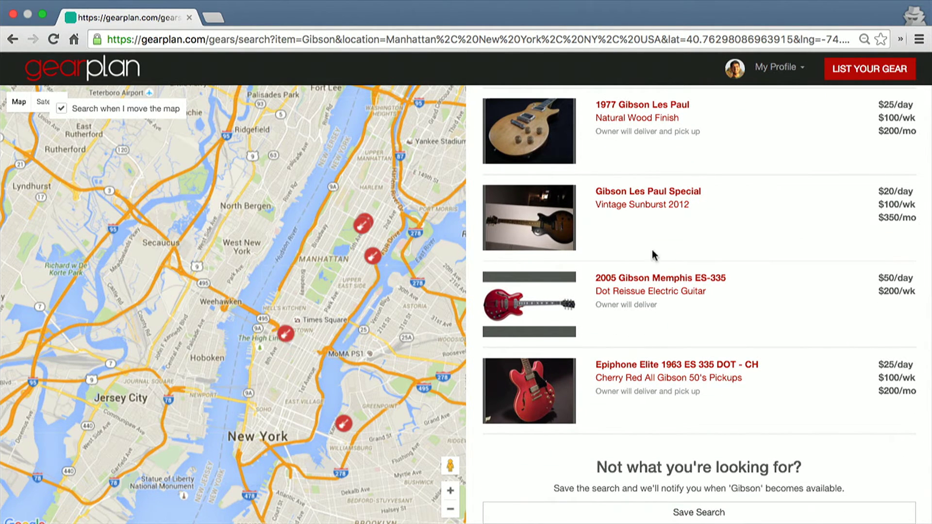
pyautogui.click(284, 336)
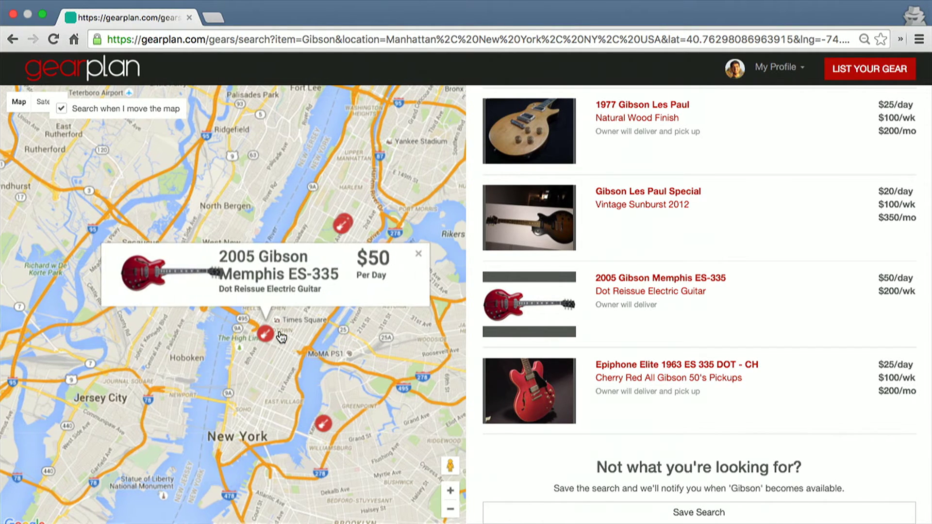
pyautogui.click(314, 276)
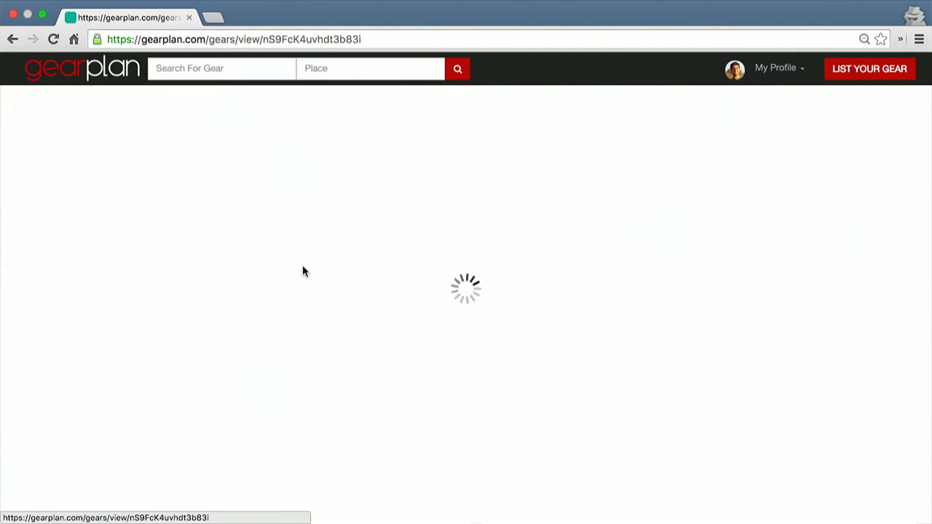
# - Check the owner's profile, then request the ES-335 for December 31 – January 02 ($100)
pyautogui.scroll(-10, 516, 317)
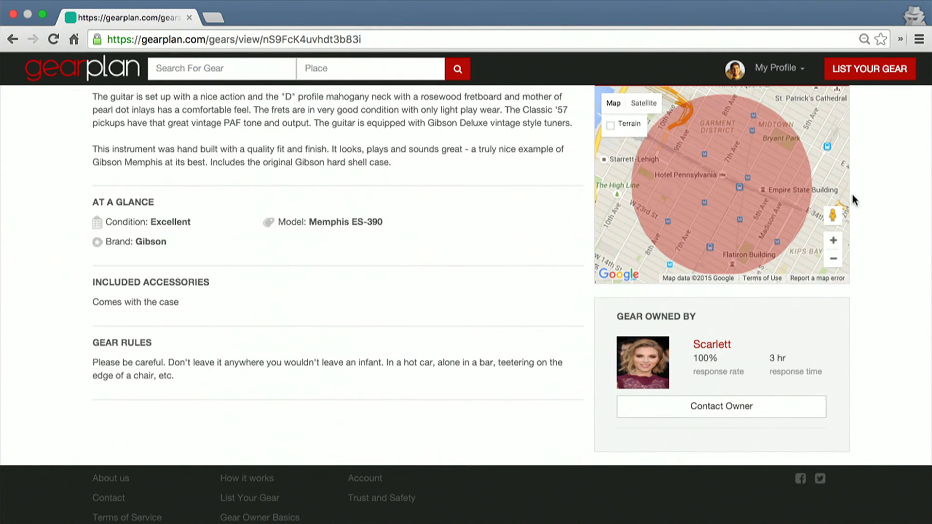
pyautogui.click(710, 346)
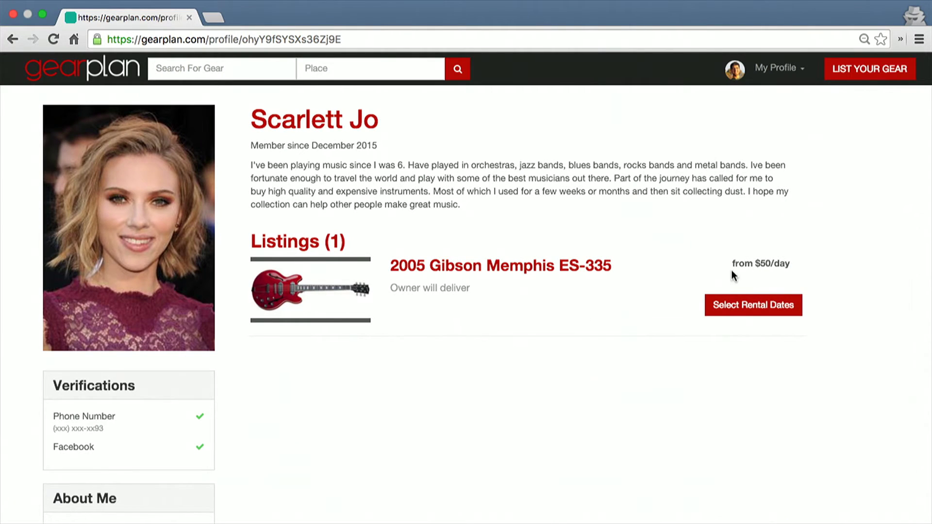
pyautogui.click(722, 306)
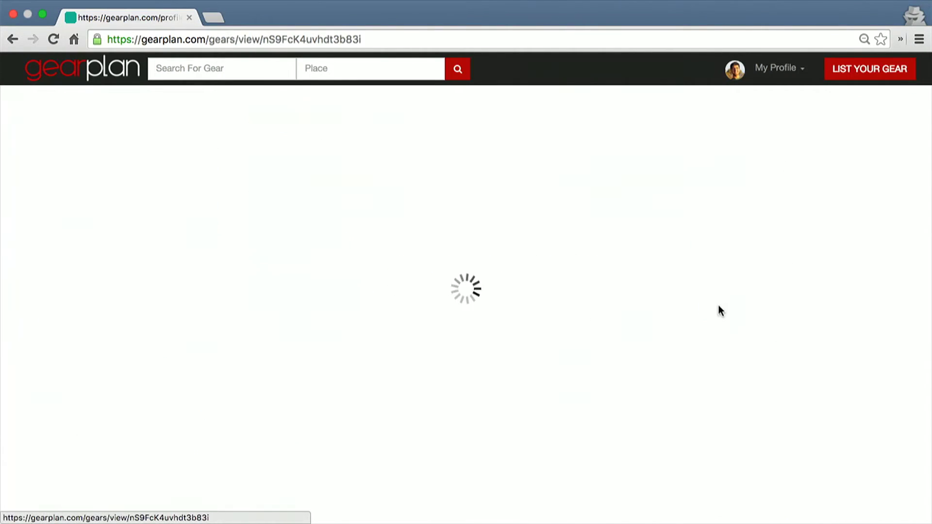
pyautogui.click(648, 495)
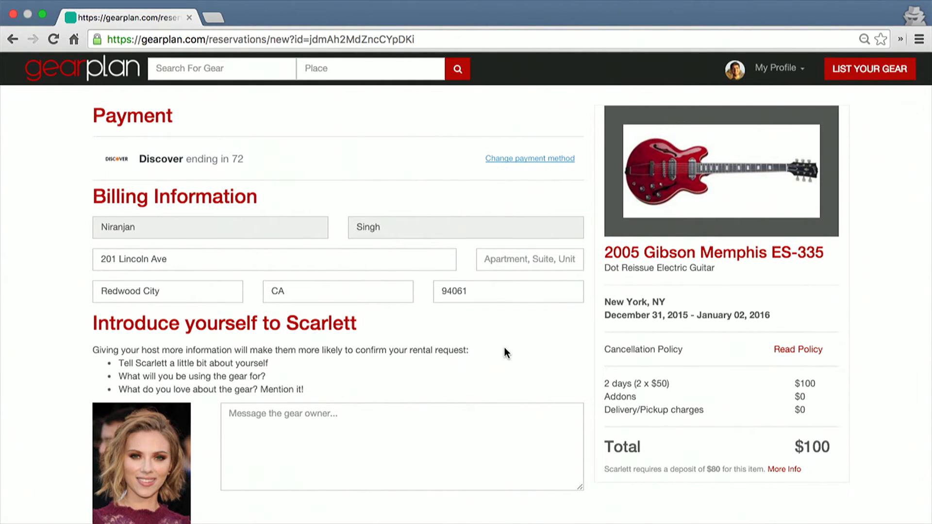
# - Send the rental request with the note 'hey i like gteh g' to the owner
pyautogui.scroll(-5, 412, 339)
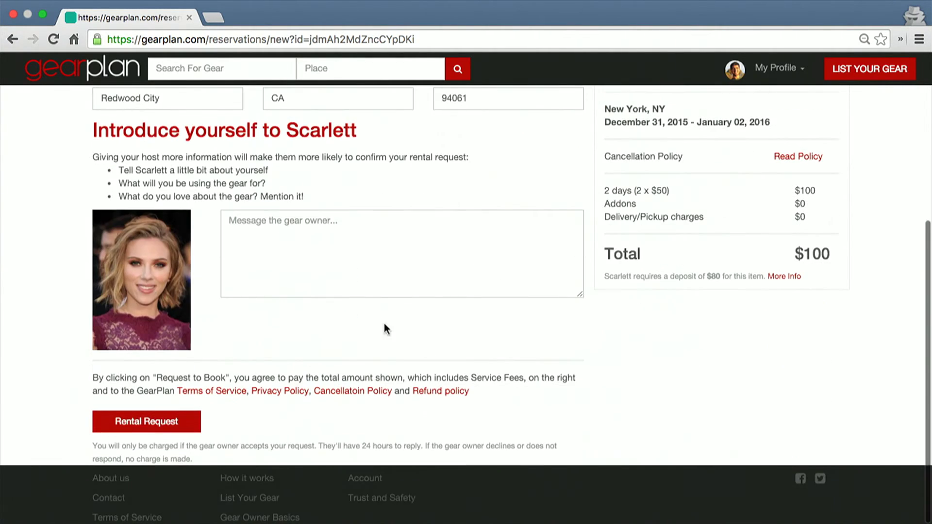
pyautogui.click(355, 257)
pyautogui.write('hey')
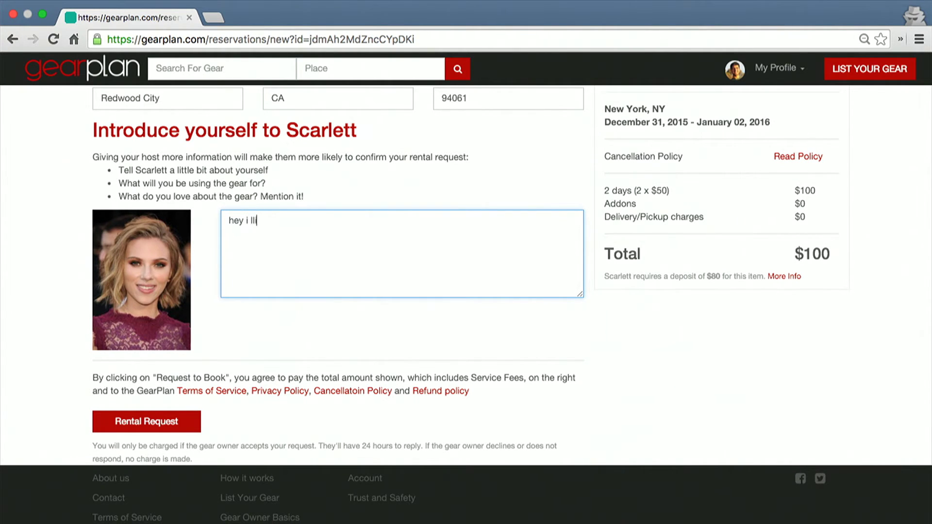
pyautogui.write(' i like gteh guitar')
pyautogui.click(179, 421)
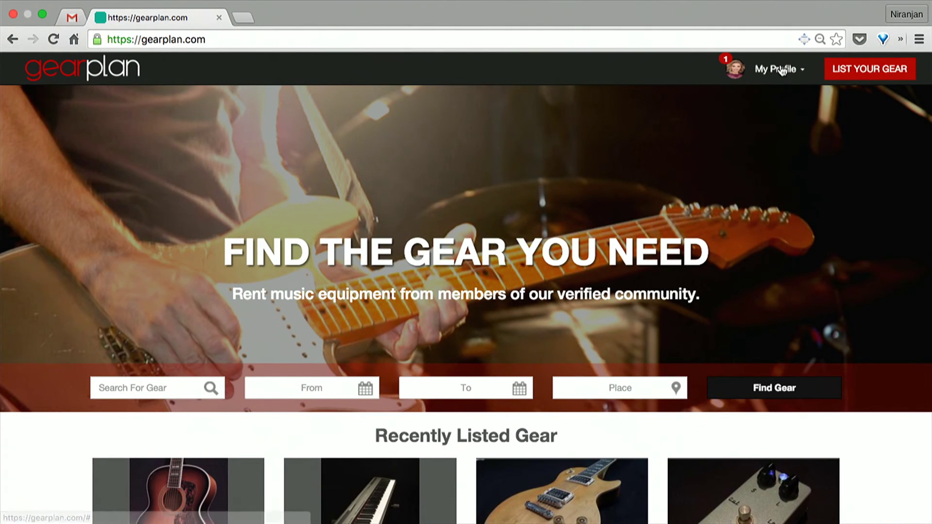
# - Read the new request in the Inbox, then open My Gear > Manage Reservations
pyautogui.click(782, 70)
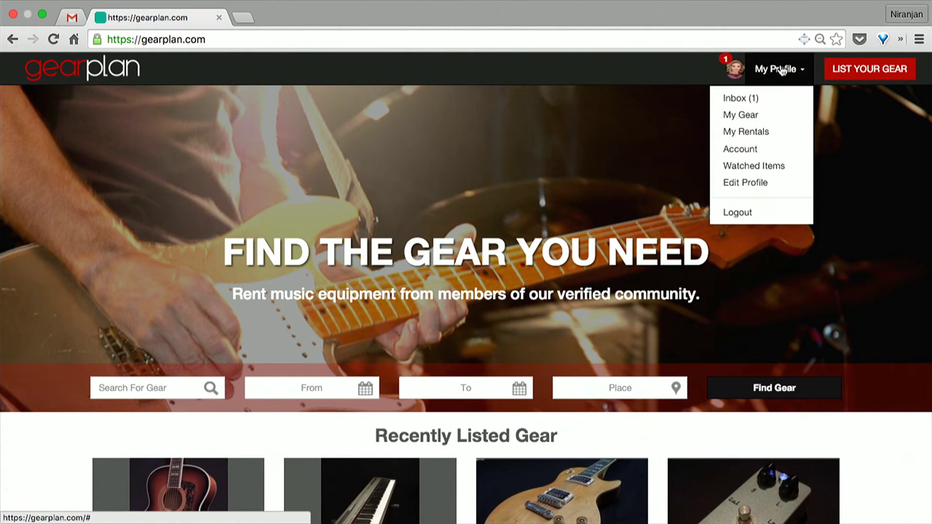
pyautogui.click(776, 95)
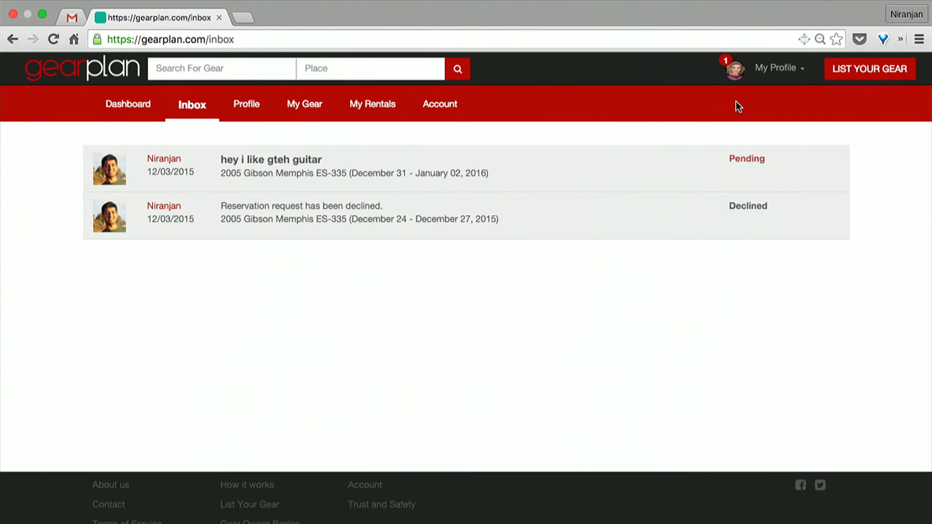
pyautogui.click(545, 171)
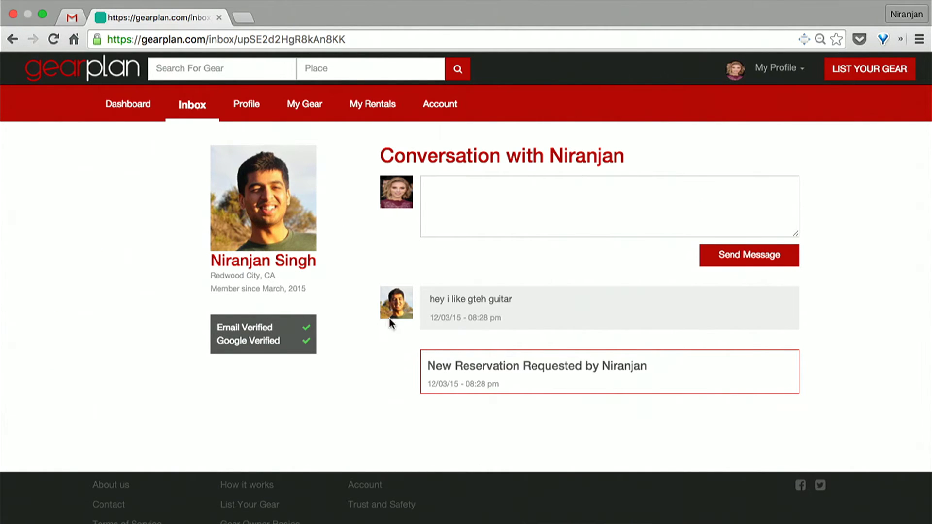
pyautogui.click(256, 114)
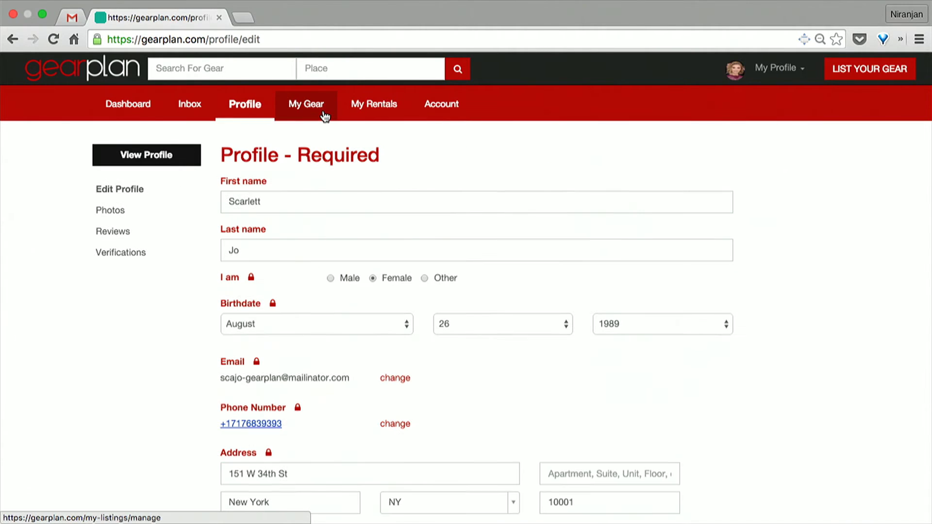
pyautogui.click(313, 107)
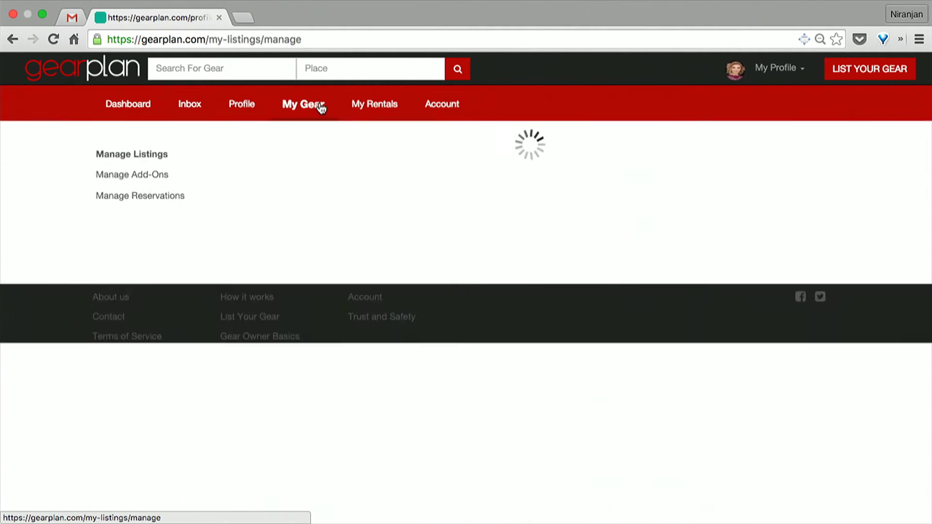
pyautogui.click(163, 198)
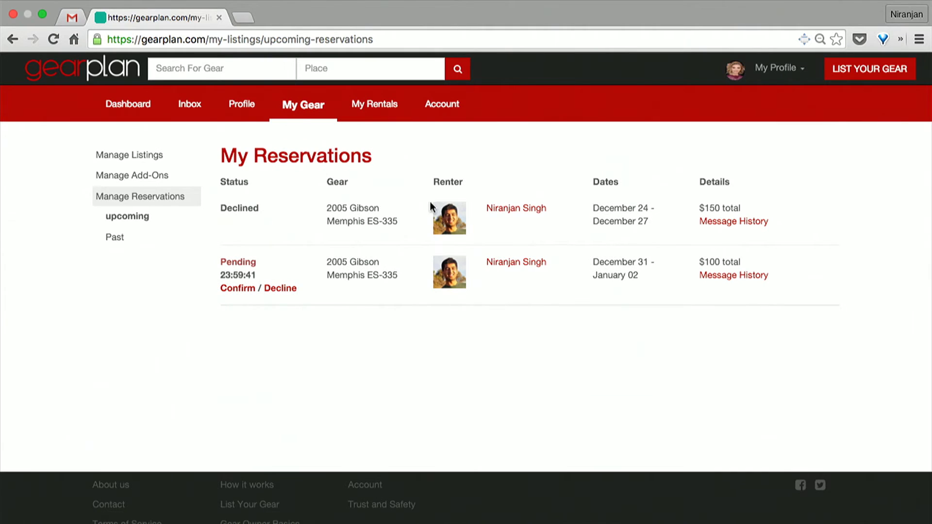
# - Decline the December 31 – January 02 ES-335 reservation, then advance two slides to Questions
pyautogui.click(281, 289)
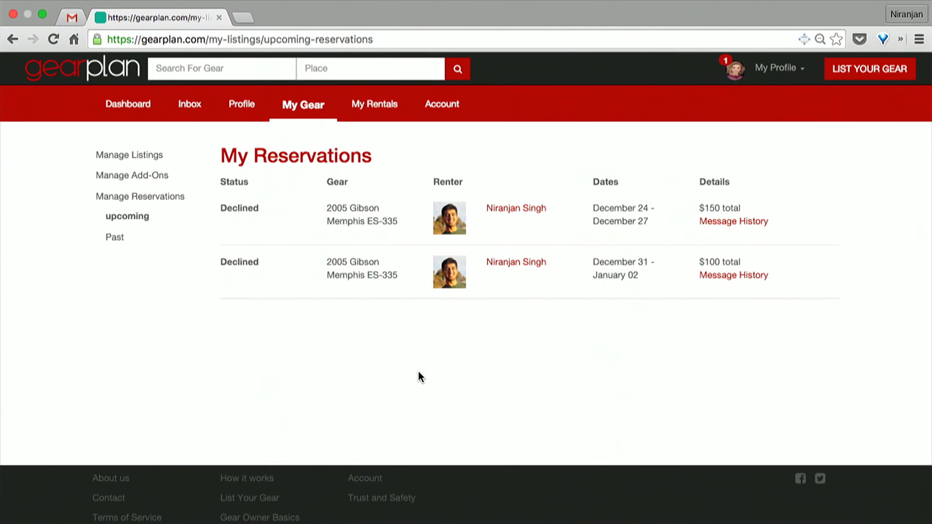
pyautogui.hotkey('ctrl', 'Right')
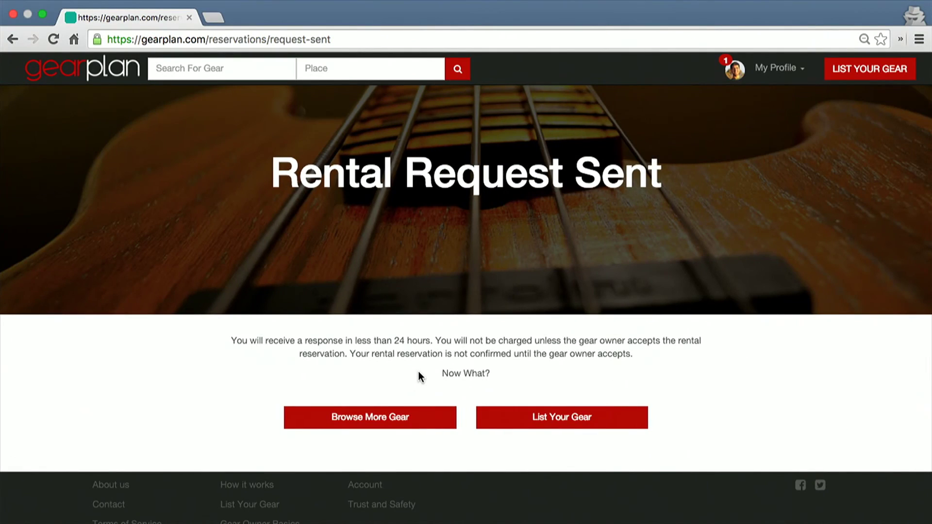
pyautogui.hotkey('ctrl', 'Right')
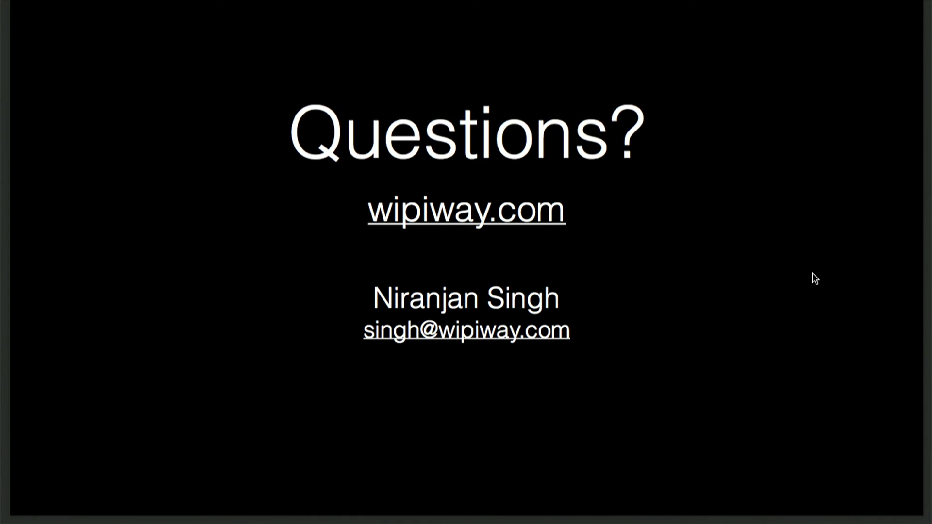